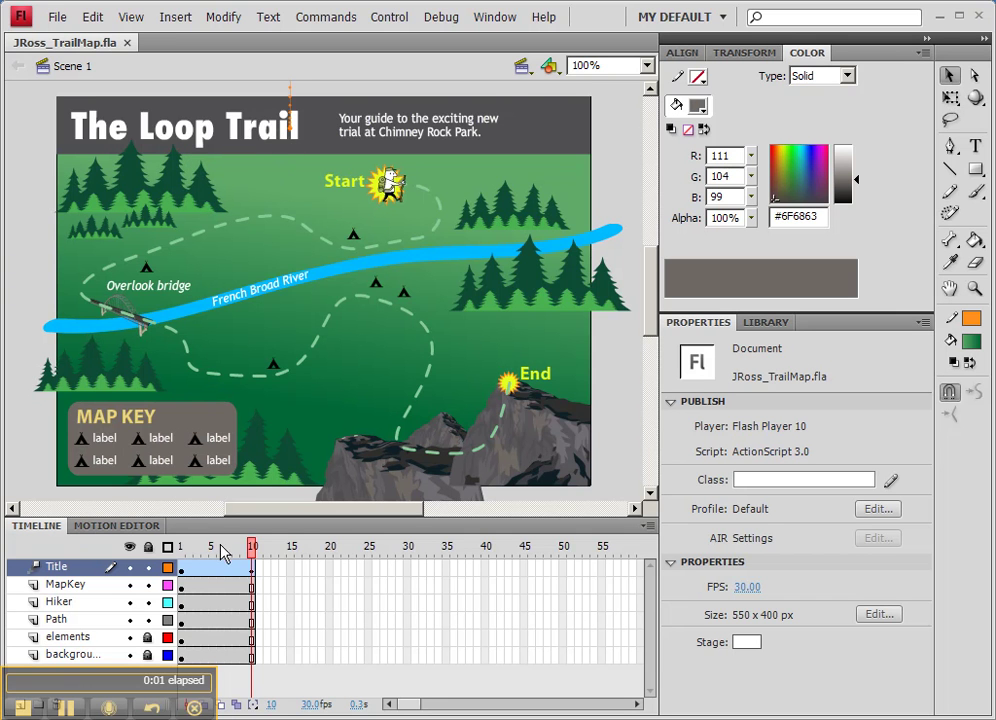
Scrub the timeline to frame 10 and select the MAP KEY movie clip on the stage
{"action": "left_click_drag", "start_coordinate": [182, 548], "coordinate": [252, 548]}
{"action": "left_click", "coordinate": [203, 430]}
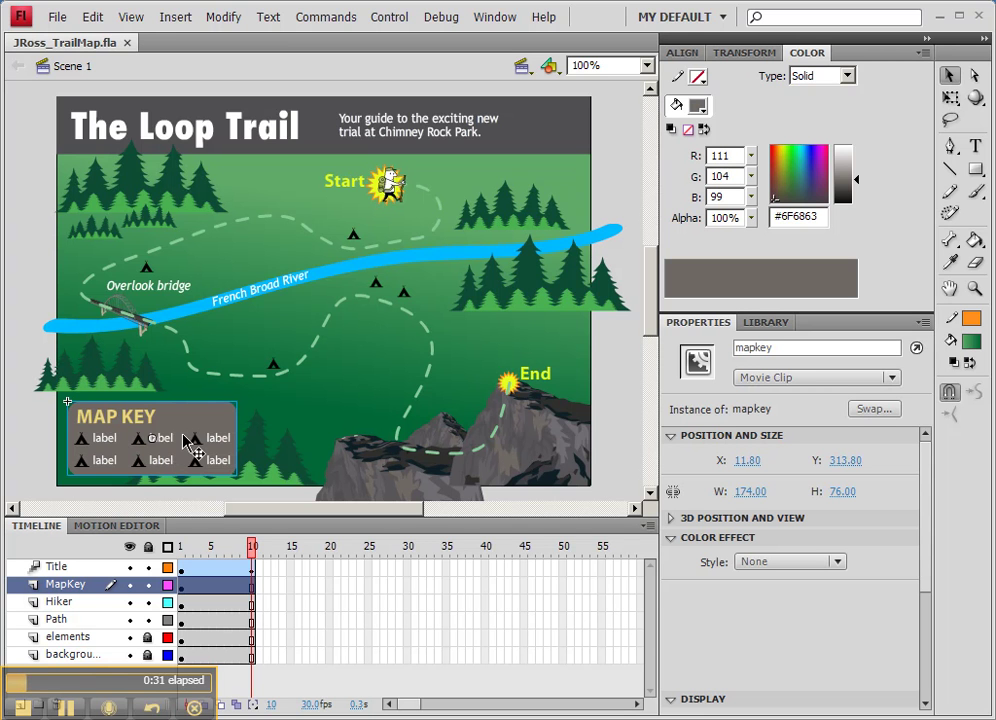
Create a motion tween on the MAP KEY clip and preview its first frames
{"action": "right_click", "coordinate": [185, 441]}
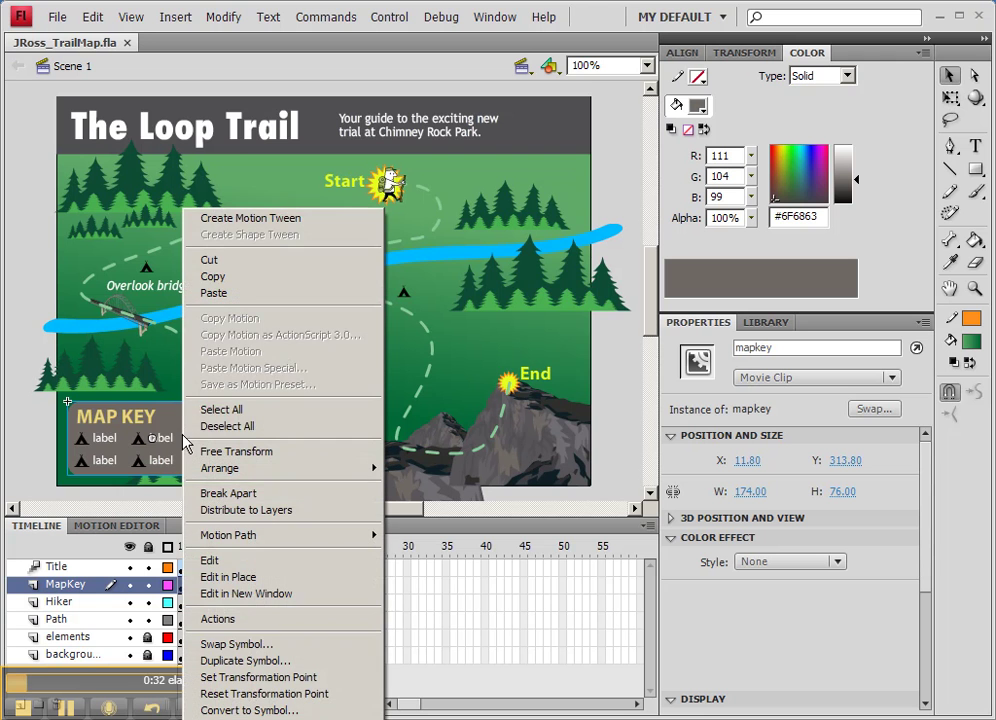
{"action": "left_click", "coordinate": [254, 218]}
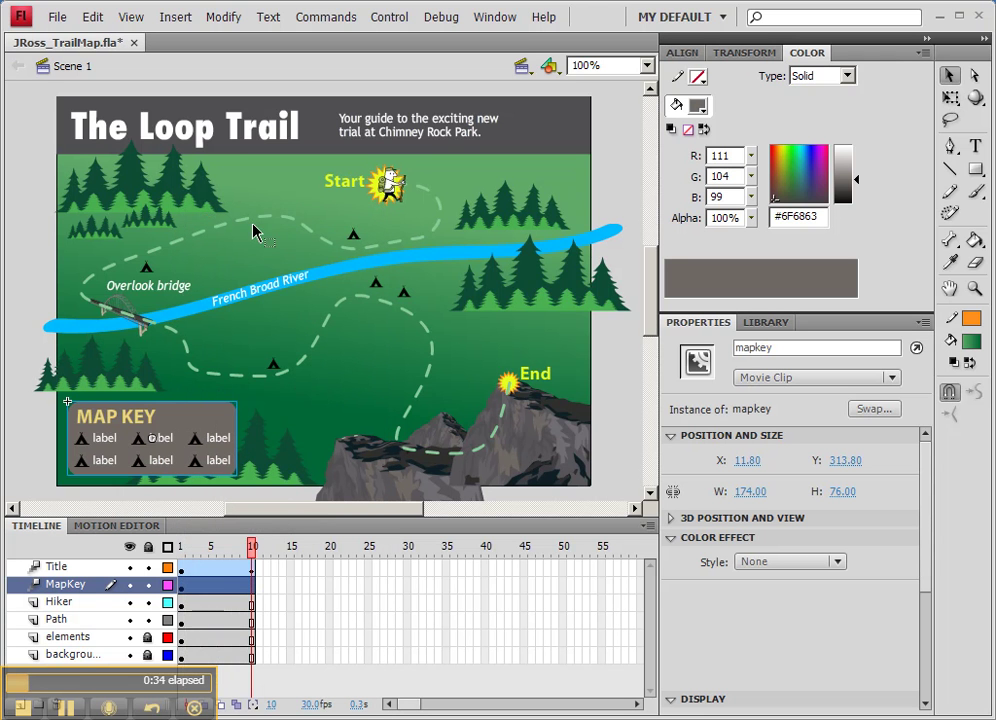
{"action": "left_click", "coordinate": [198, 550]}
{"action": "mouse_move", "coordinate": [199, 556]}
{"action": "left_mouse_down"}
{"action": "mouse_move", "coordinate": [181, 556]}
{"action": "mouse_move", "coordinate": [252, 556]}
{"action": "mouse_move", "coordinate": [181, 556]}
{"action": "left_mouse_up"}
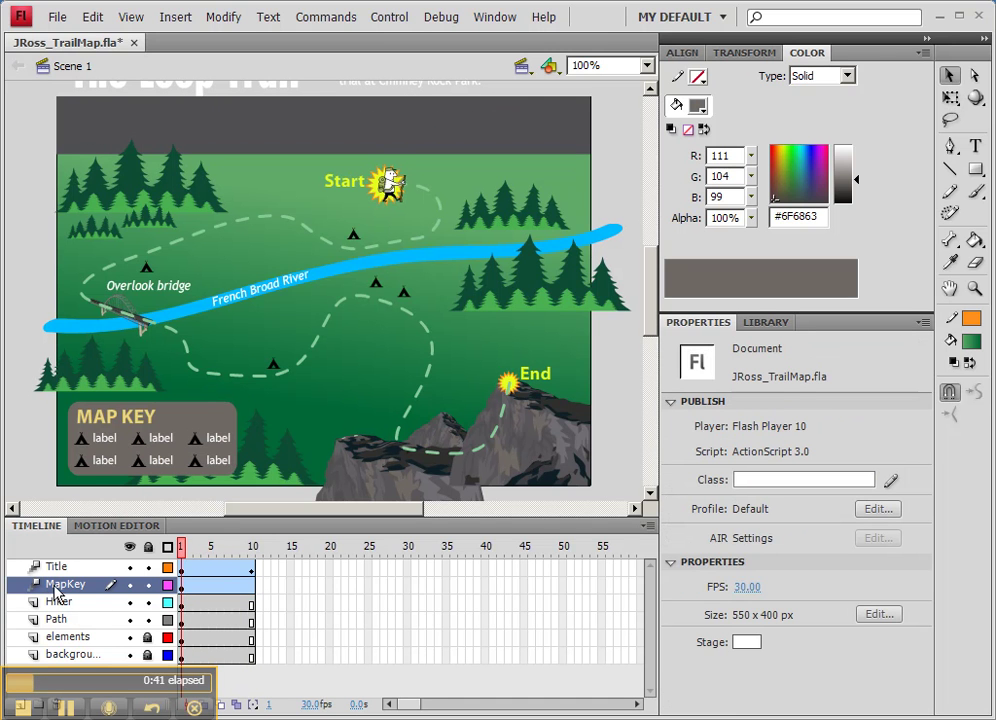
Reselect the mapkey instance on the MapKey layer and scrub from frame 10 back to frame 1
{"action": "left_click", "coordinate": [95, 410]}
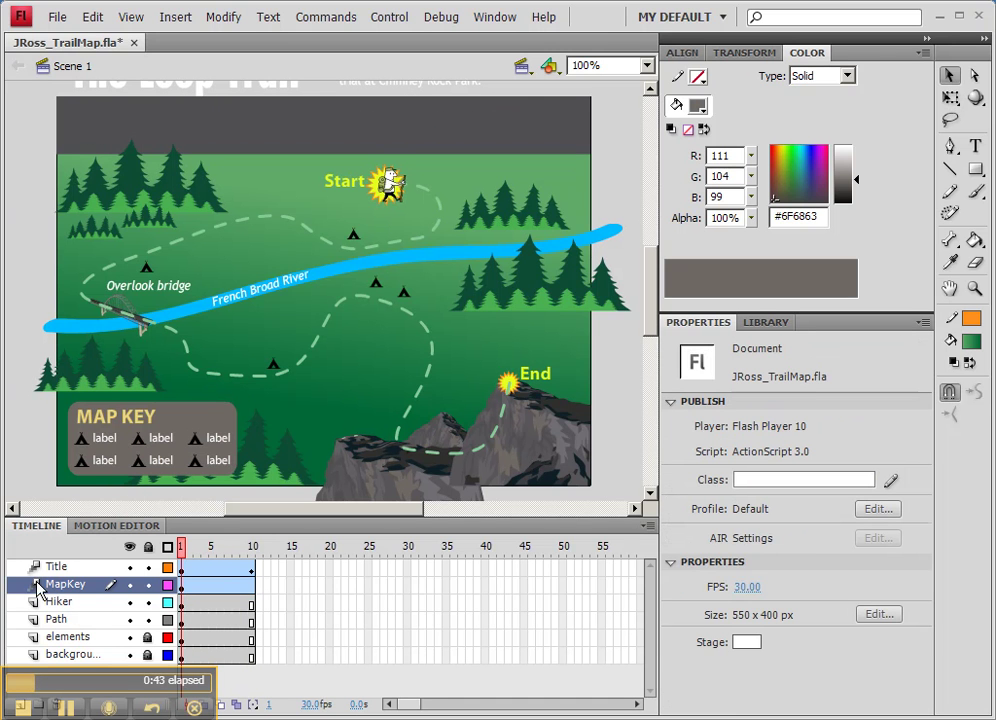
{"action": "left_click", "coordinate": [35, 568]}
{"action": "left_click", "coordinate": [38, 584]}
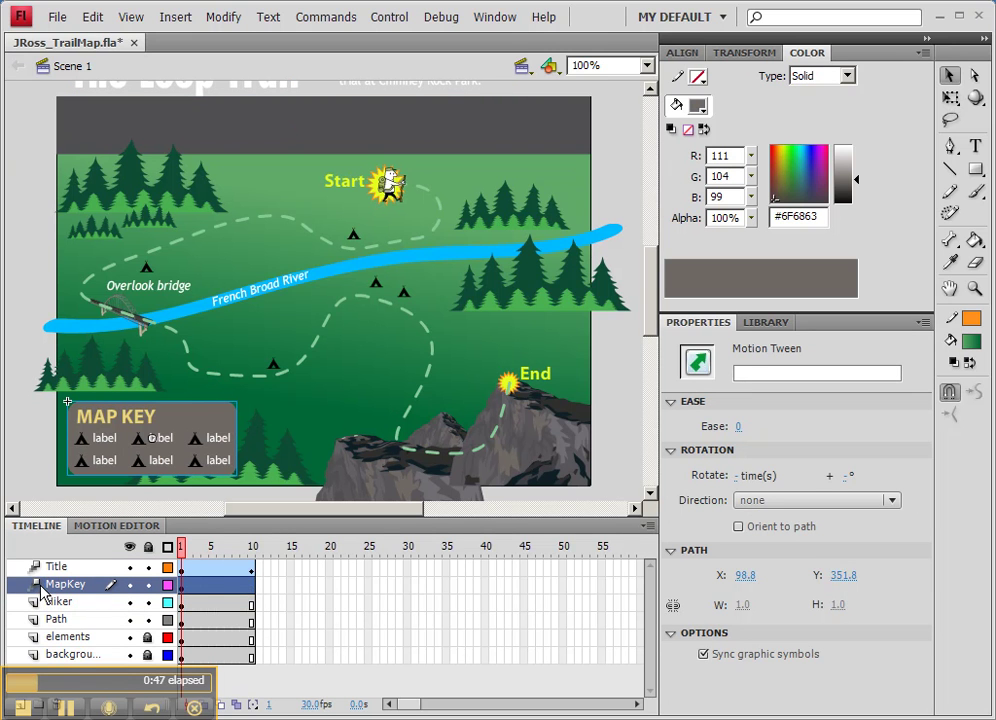
{"action": "left_click", "coordinate": [165, 440]}
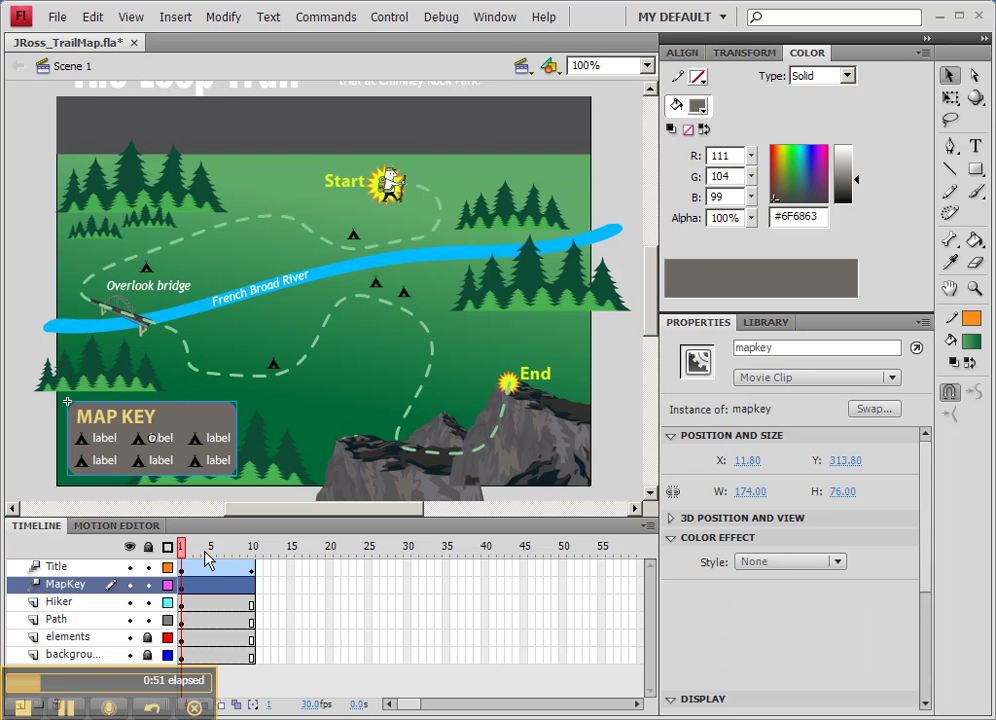
{"action": "left_click", "coordinate": [252, 548]}
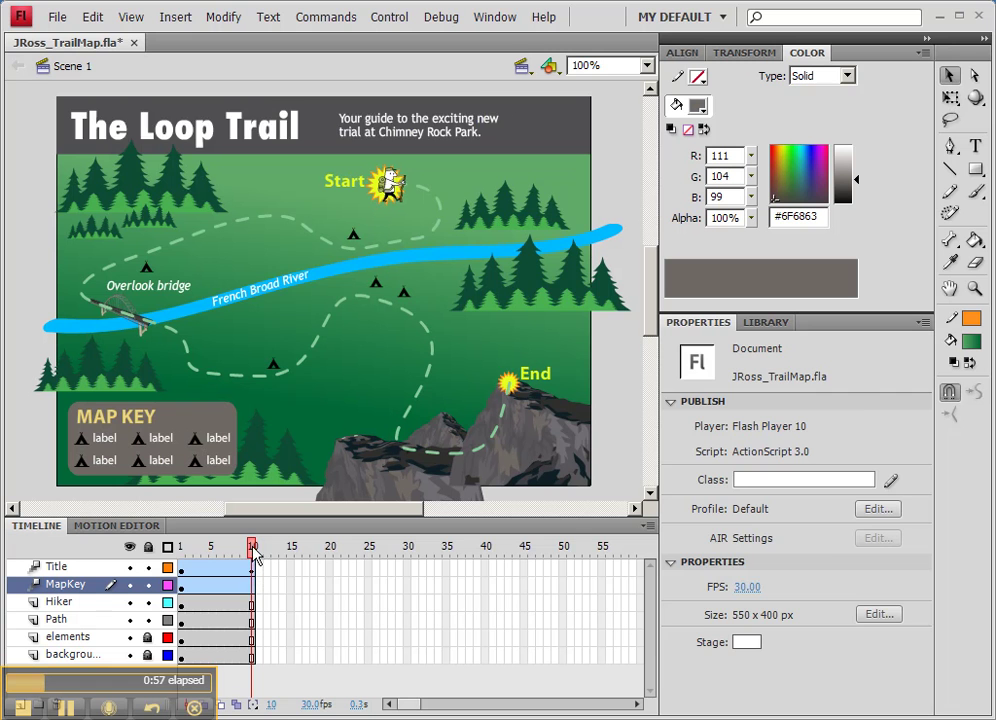
{"action": "left_click_drag", "start_coordinate": [255, 553], "coordinate": [181, 550]}
At frame 1, set the MAP KEY's Color Effect style to Alpha with 0% opacity
{"action": "left_click", "coordinate": [155, 448]}
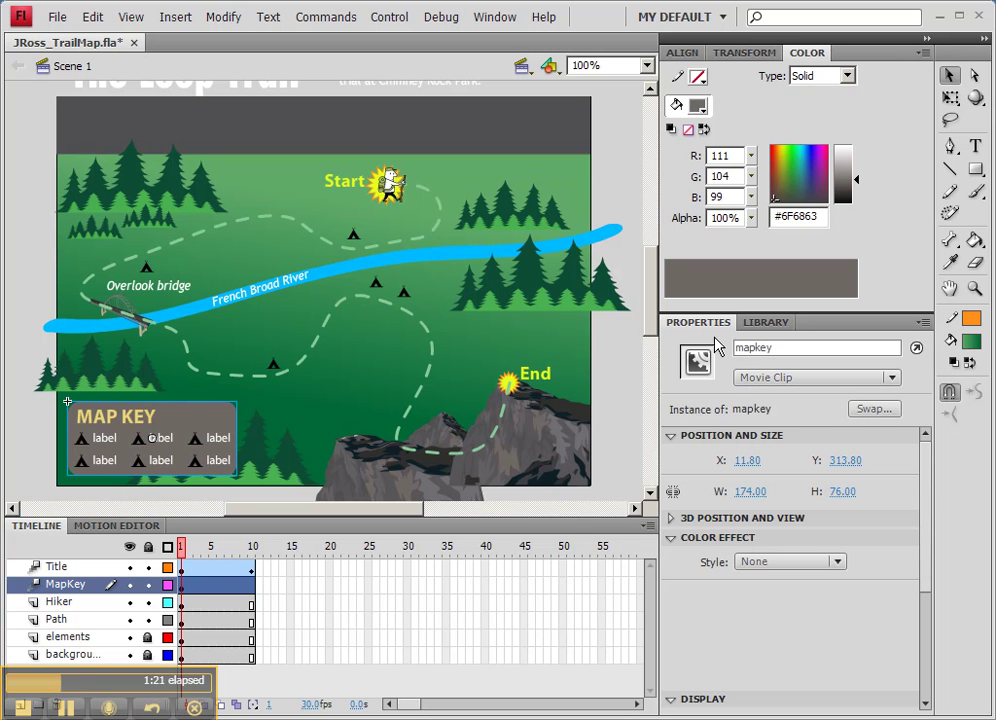
{"action": "left_click", "coordinate": [762, 564]}
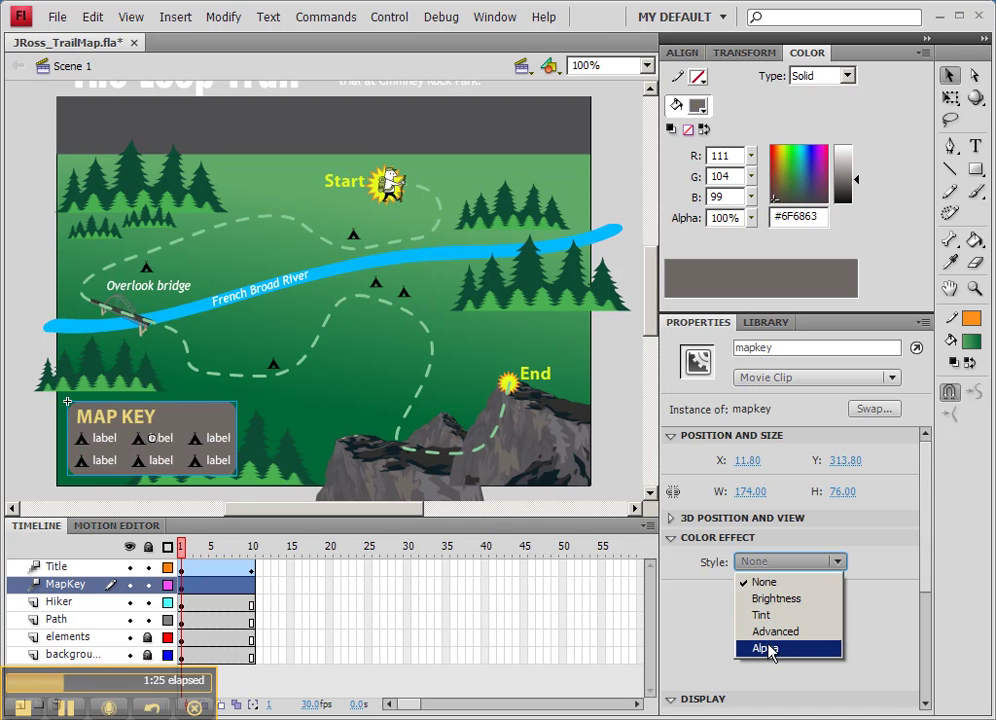
{"action": "left_click", "coordinate": [766, 648]}
{"action": "left_click_drag", "start_coordinate": [740, 594], "coordinate": [696, 596]}
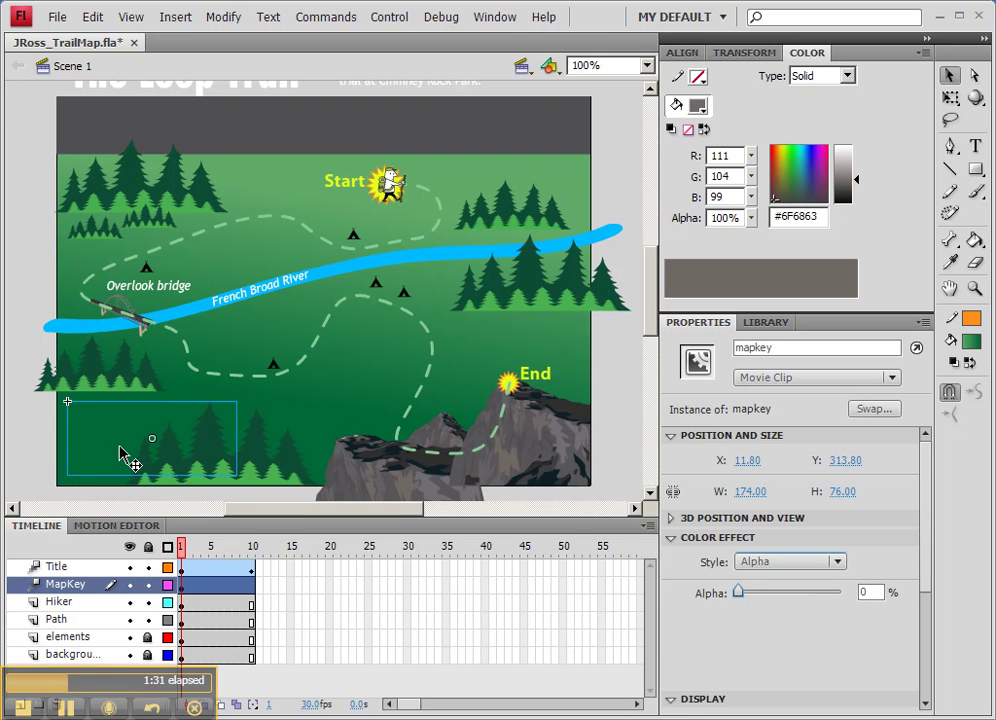
At frame 10, raise the MAP KEY's Alpha to 100%, then scrub back to preview the fade
{"action": "left_click_drag", "start_coordinate": [184, 558], "coordinate": [262, 558]}
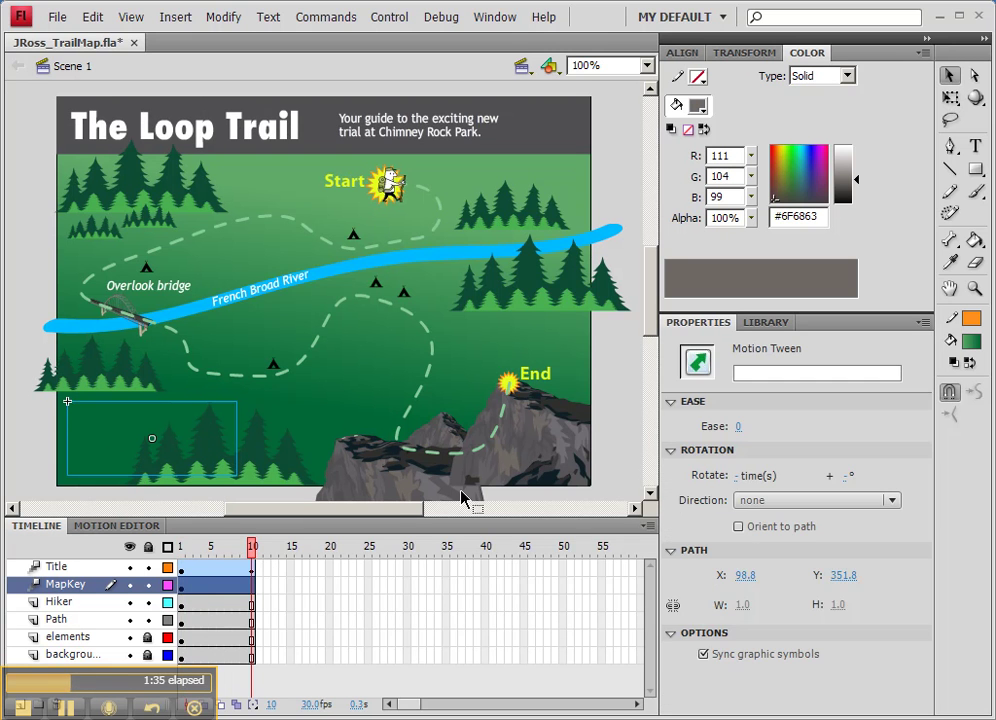
{"action": "left_click", "coordinate": [211, 438]}
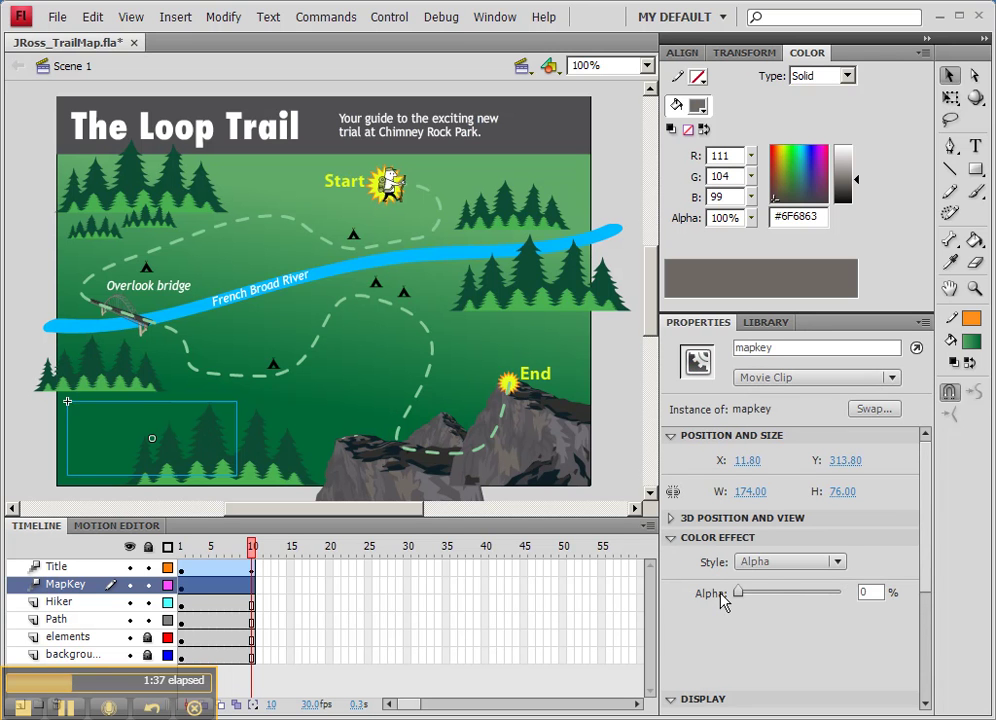
{"action": "left_click_drag", "start_coordinate": [739, 592], "coordinate": [861, 598]}
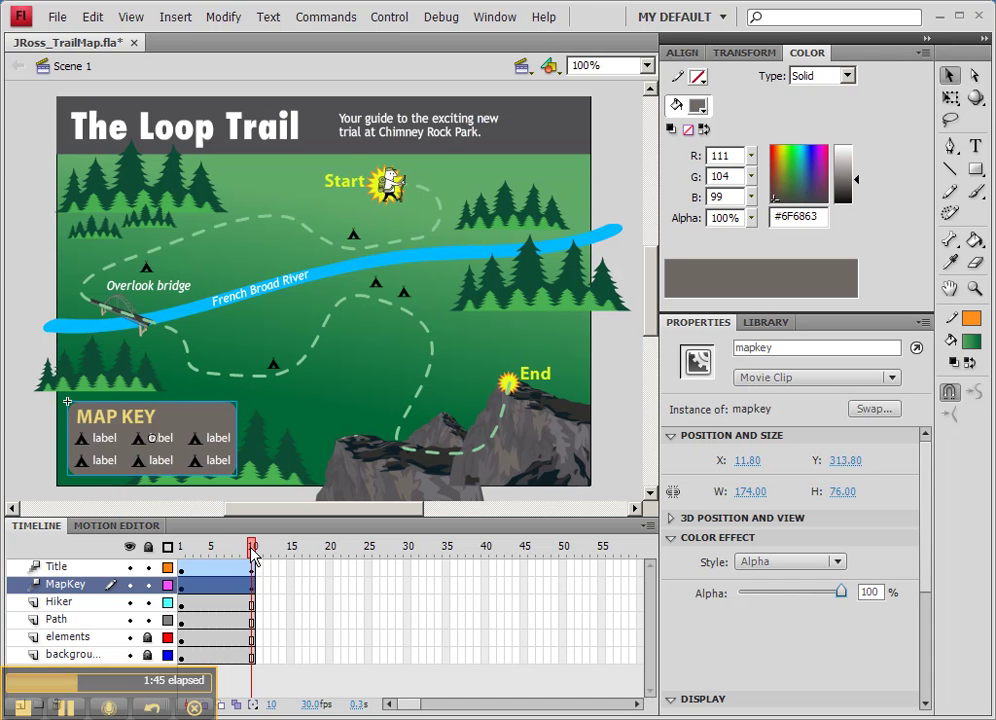
{"action": "mouse_move", "coordinate": [253, 548]}
{"action": "left_mouse_down"}
{"action": "mouse_move", "coordinate": [167, 557]}
{"action": "mouse_move", "coordinate": [277, 557]}
{"action": "mouse_move", "coordinate": [190, 553]}
{"action": "mouse_move", "coordinate": [257, 557]}
{"action": "mouse_move", "coordinate": [267, 544]}
{"action": "left_mouse_up"}
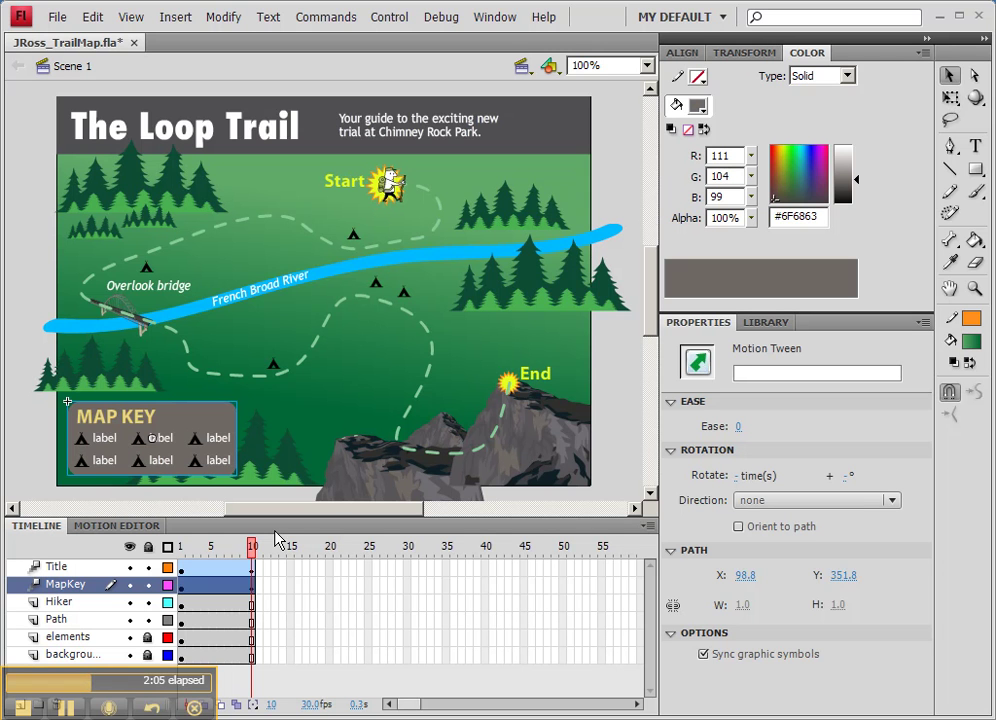
{"action": "left_click", "coordinate": [60, 606]}
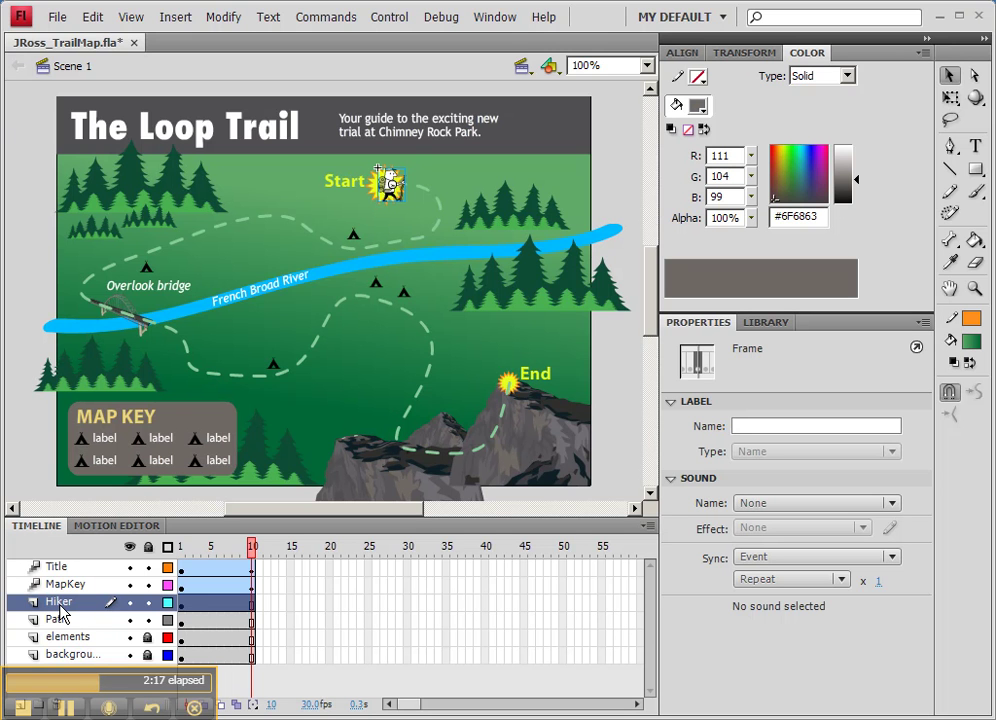
{"action": "mouse_move", "coordinate": [245, 547]}
{"action": "left_mouse_down"}
{"action": "mouse_move", "coordinate": [181, 547]}
{"action": "mouse_move", "coordinate": [262, 556]}
{"action": "left_mouse_up"}
{"action": "left_click", "coordinate": [277, 558]}
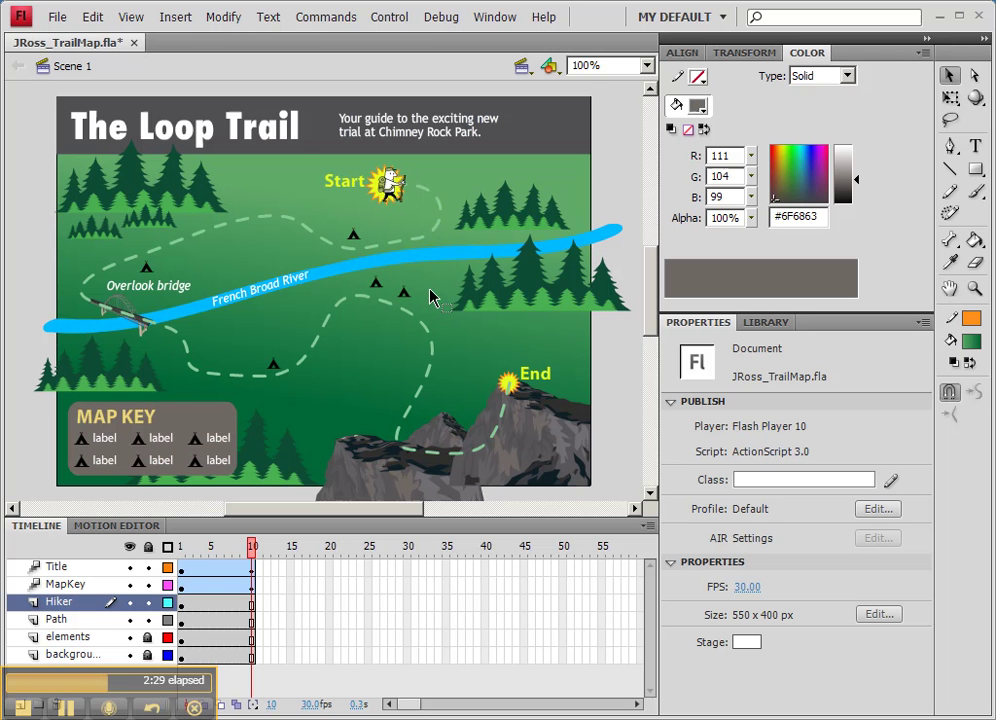
{"action": "left_click", "coordinate": [58, 17]}
Save the trail map file and run Control > Test Movie to preview the SWF
{"action": "left_click", "coordinate": [94, 146]}
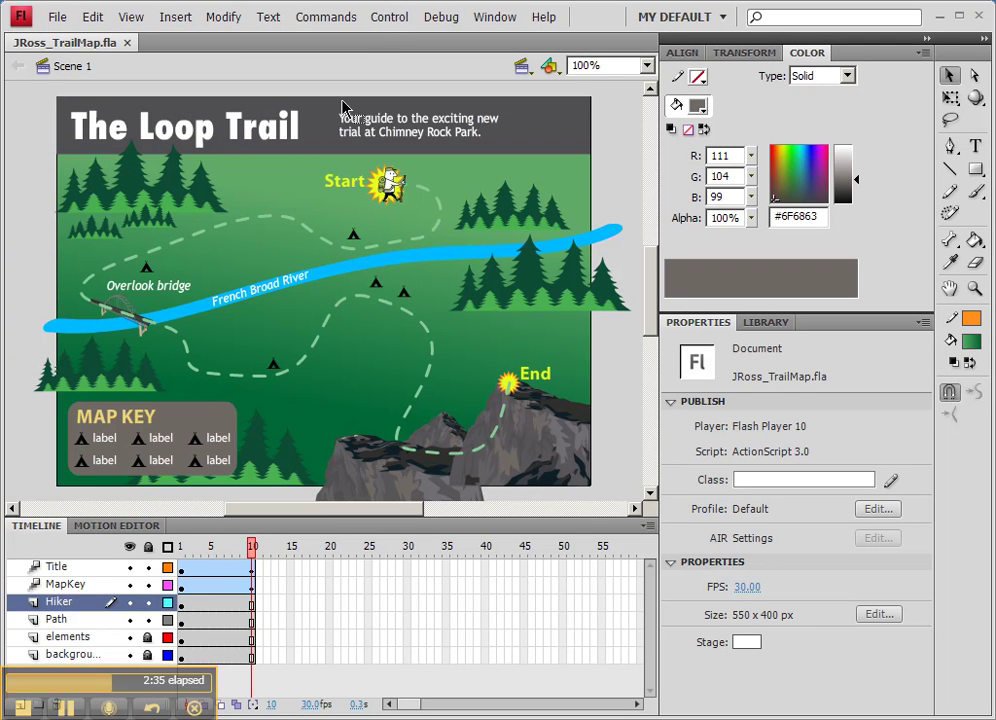
{"action": "left_click", "coordinate": [390, 18]}
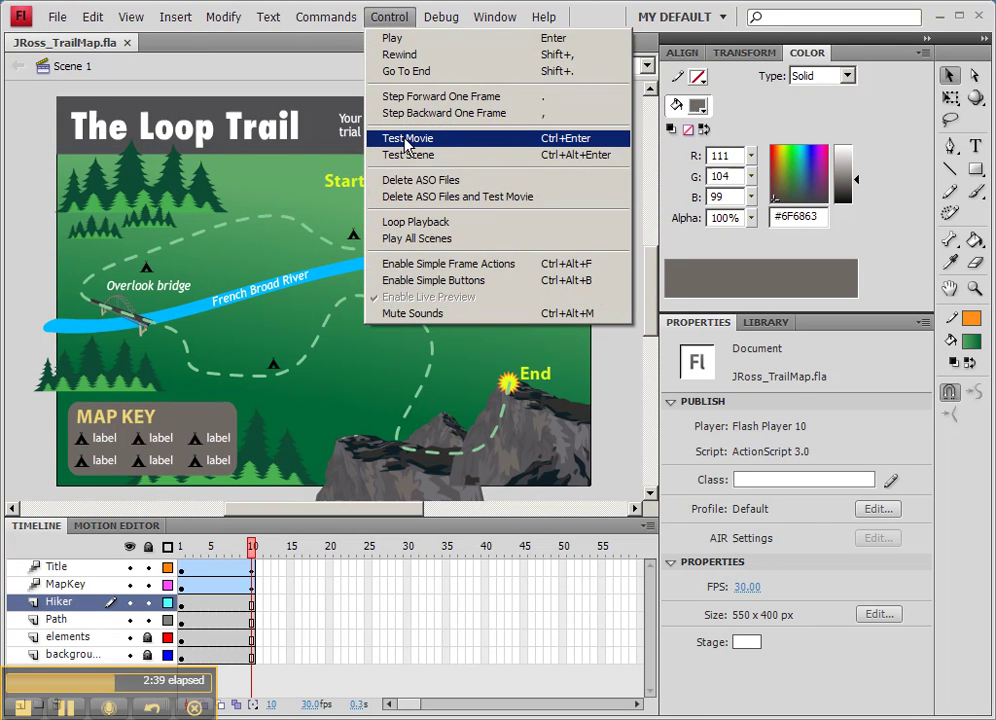
{"action": "left_click", "coordinate": [587, 148]}
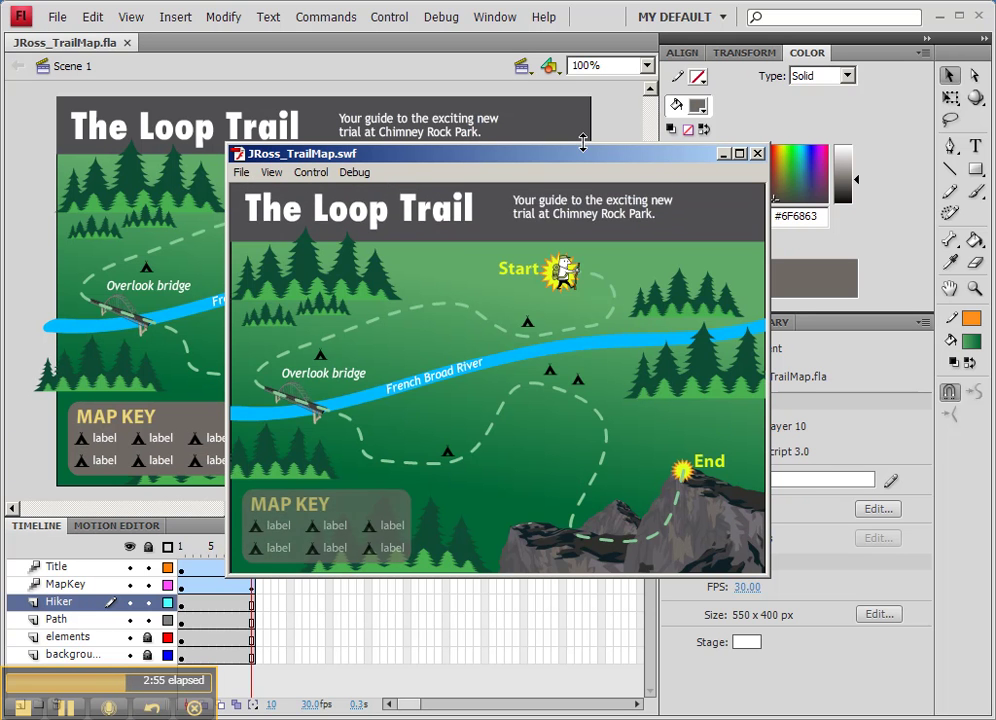
Close the test preview and add a new layer named 'Actions' above the Title layer
{"action": "left_click", "coordinate": [758, 154]}
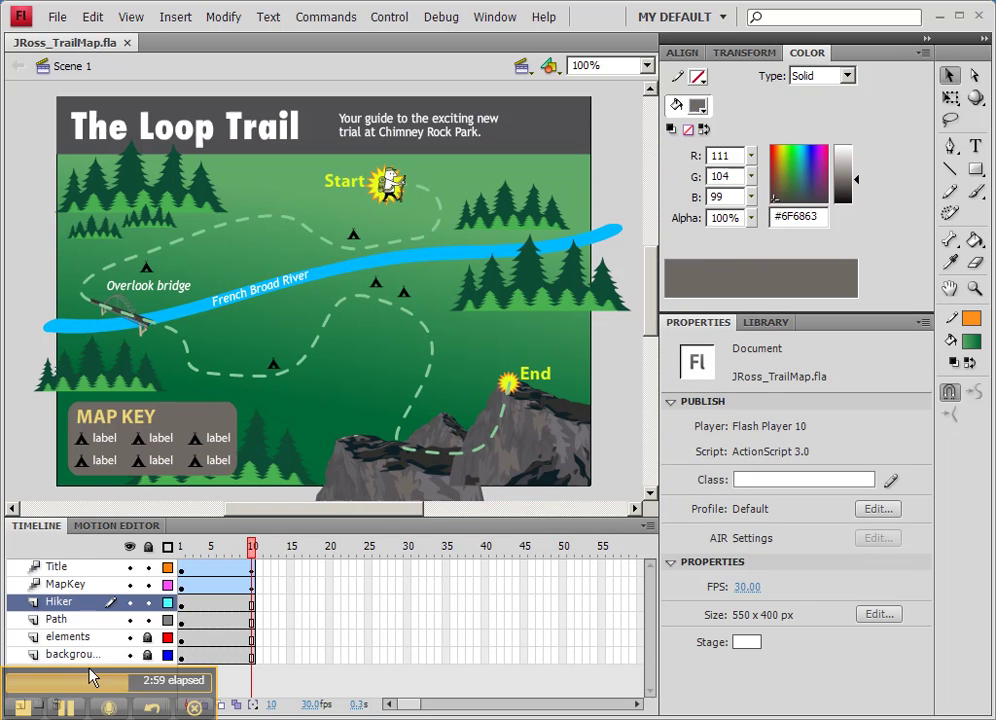
{"action": "left_click_drag", "start_coordinate": [88, 680], "coordinate": [405, 637]}
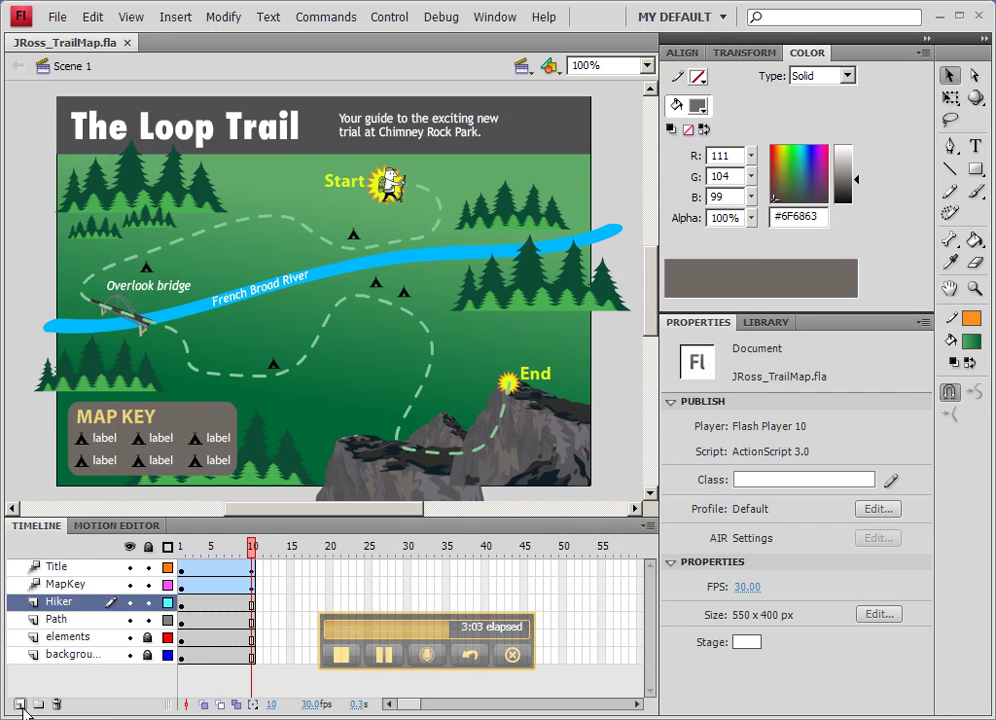
{"action": "left_click", "coordinate": [60, 568]}
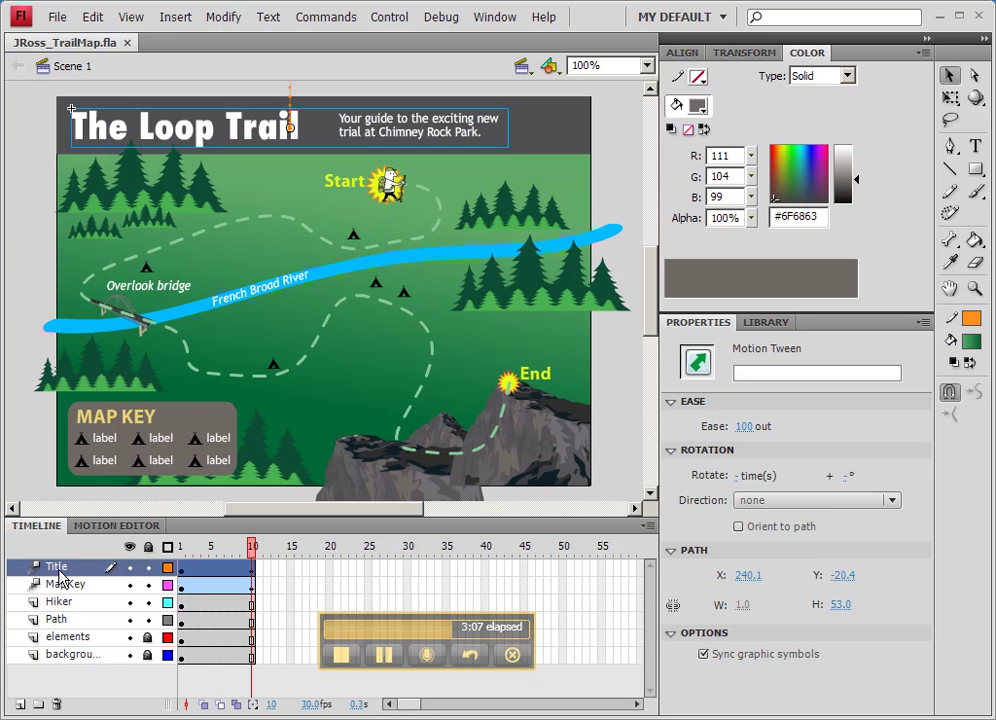
{"action": "left_click", "coordinate": [20, 706]}
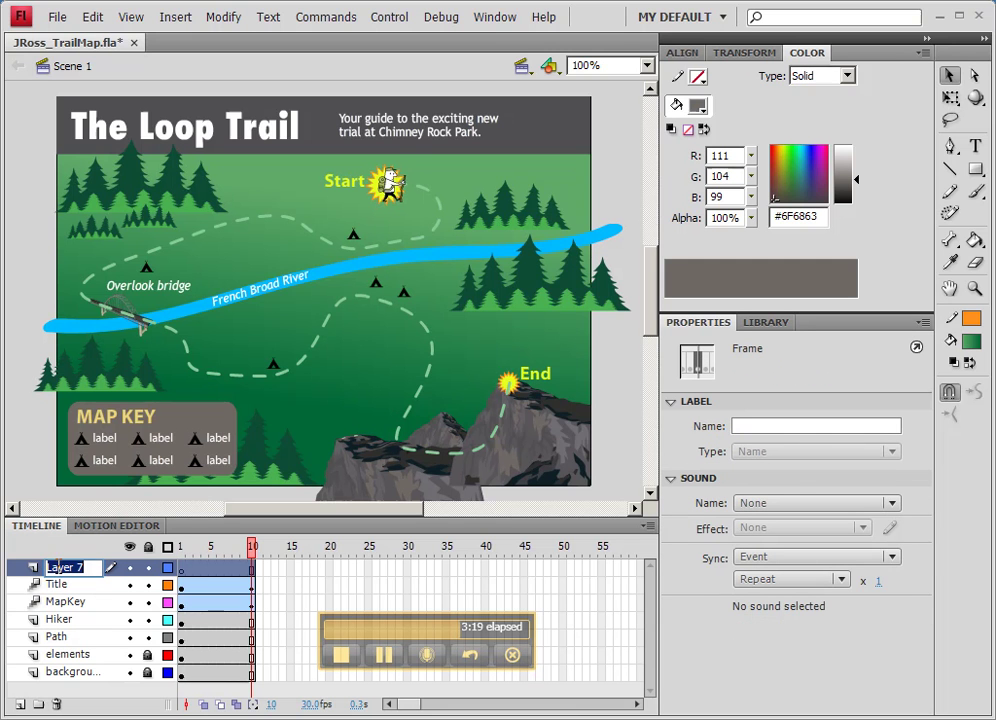
{"action": "type", "text": "Actions"}
{"action": "key", "text": "Return"}
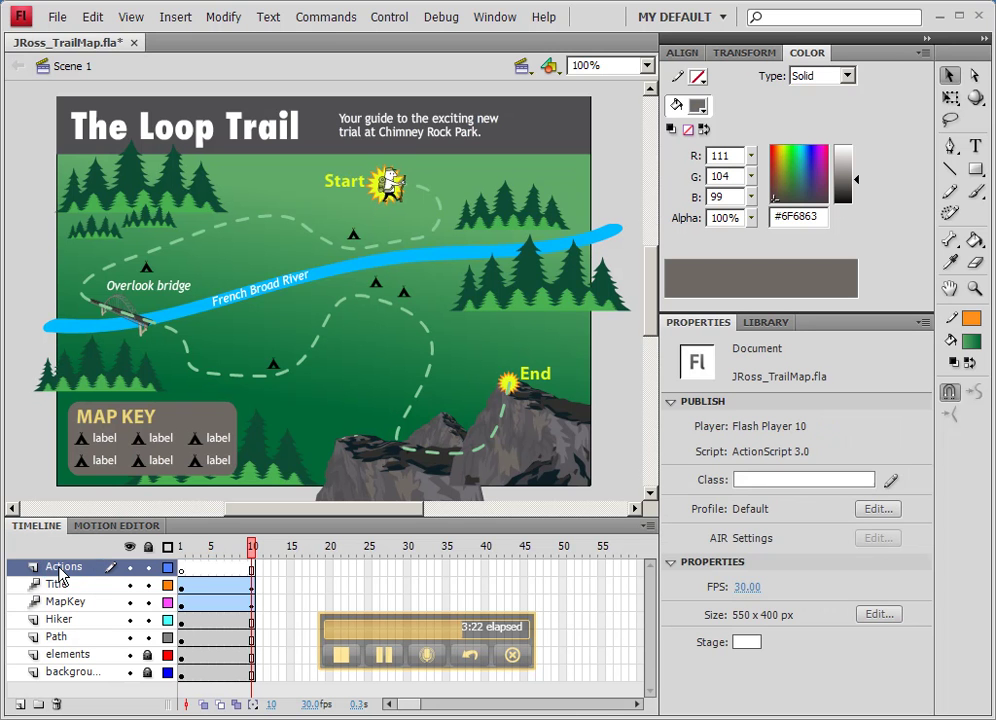
Insert a keyframe at frame 10 of the Actions layer, preview the fade, then select that frame
{"action": "right_click", "coordinate": [254, 569]}
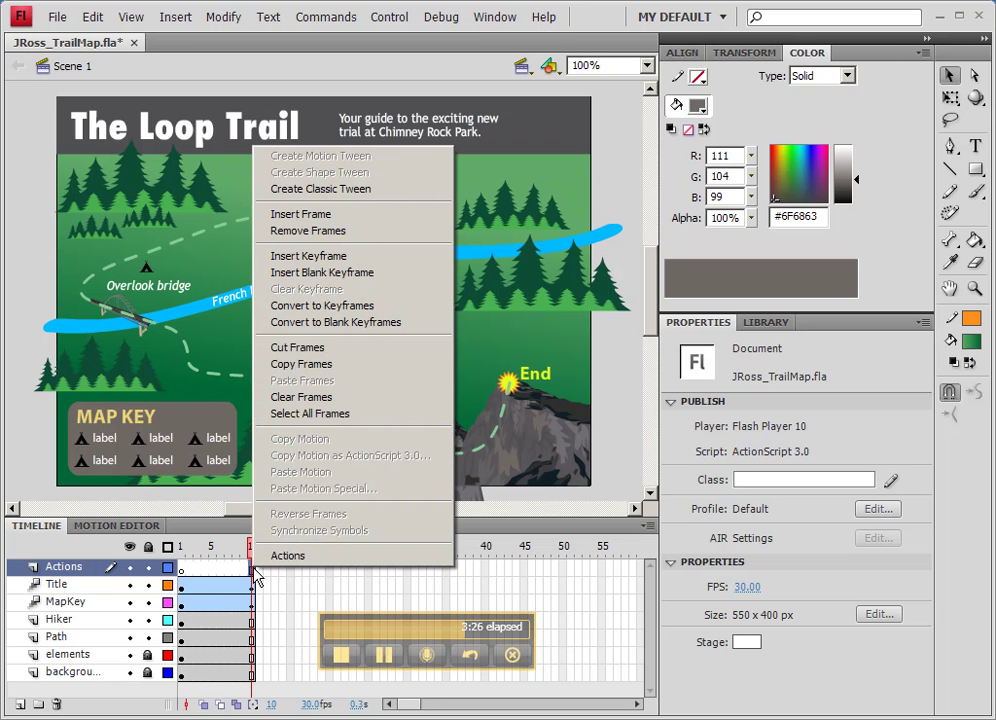
{"action": "left_click", "coordinate": [300, 256]}
{"action": "key", "text": "Return"}
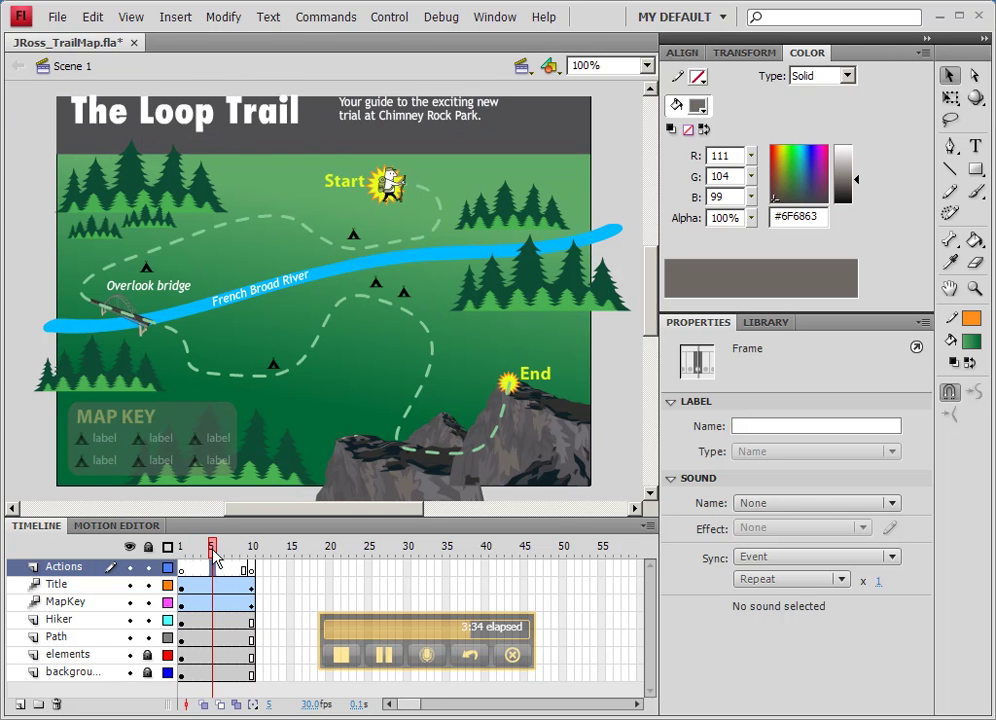
{"action": "left_click_drag", "start_coordinate": [183, 557], "coordinate": [247, 557]}
{"action": "left_click", "coordinate": [252, 567]}
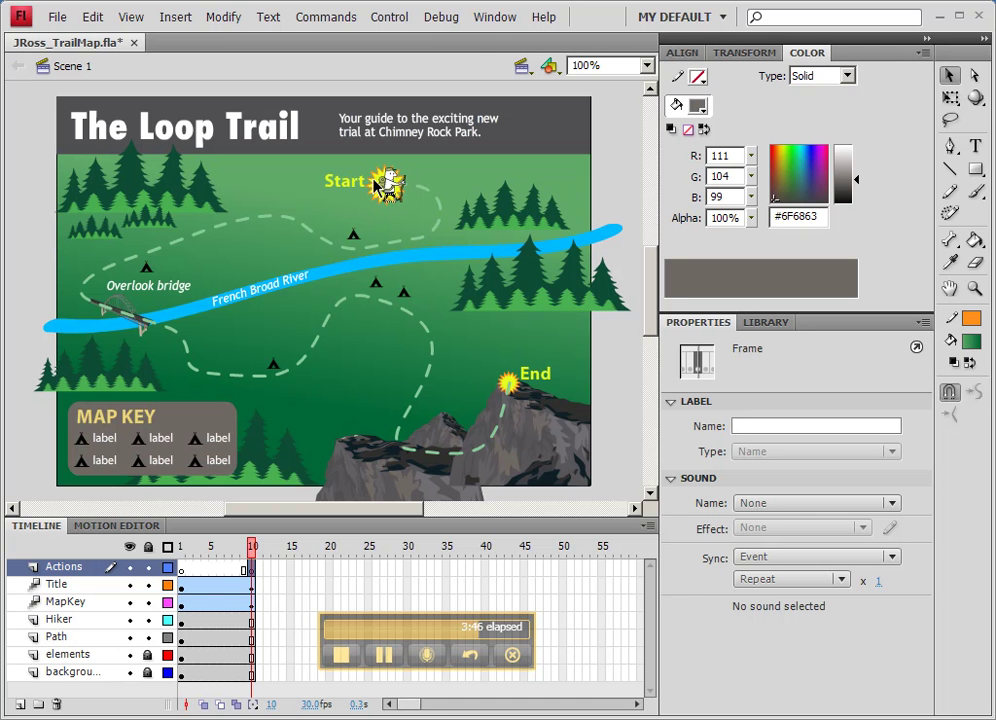
Open the Actions panel for frame 10 and enter the script stop();
{"action": "left_click", "coordinate": [491, 20]}
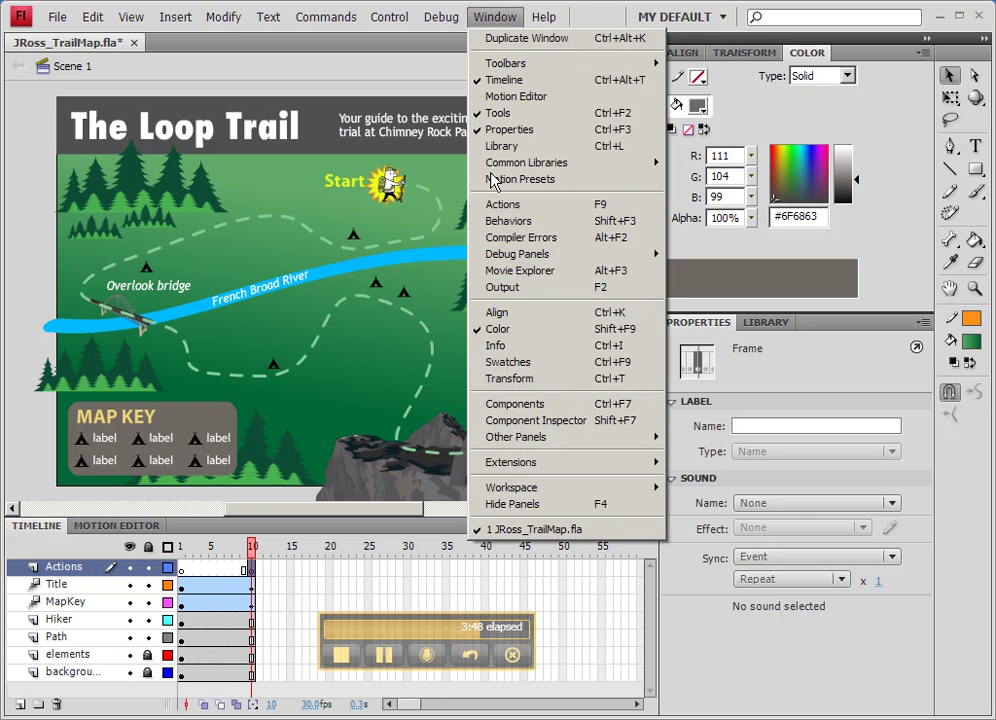
{"action": "left_click", "coordinate": [491, 204]}
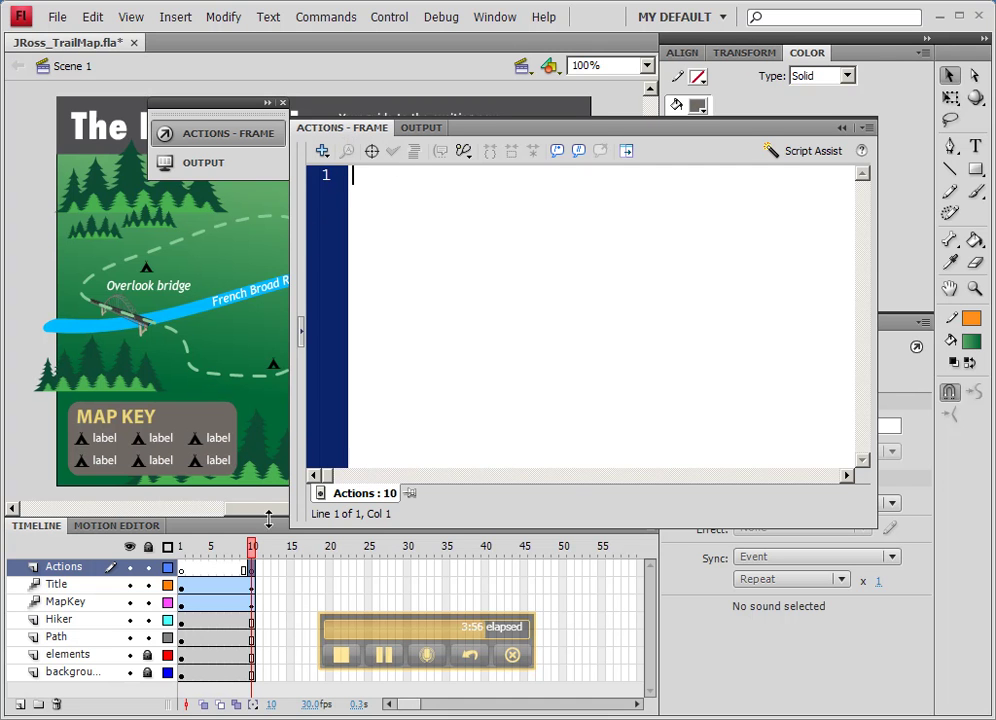
{"action": "left_click", "coordinate": [251, 571]}
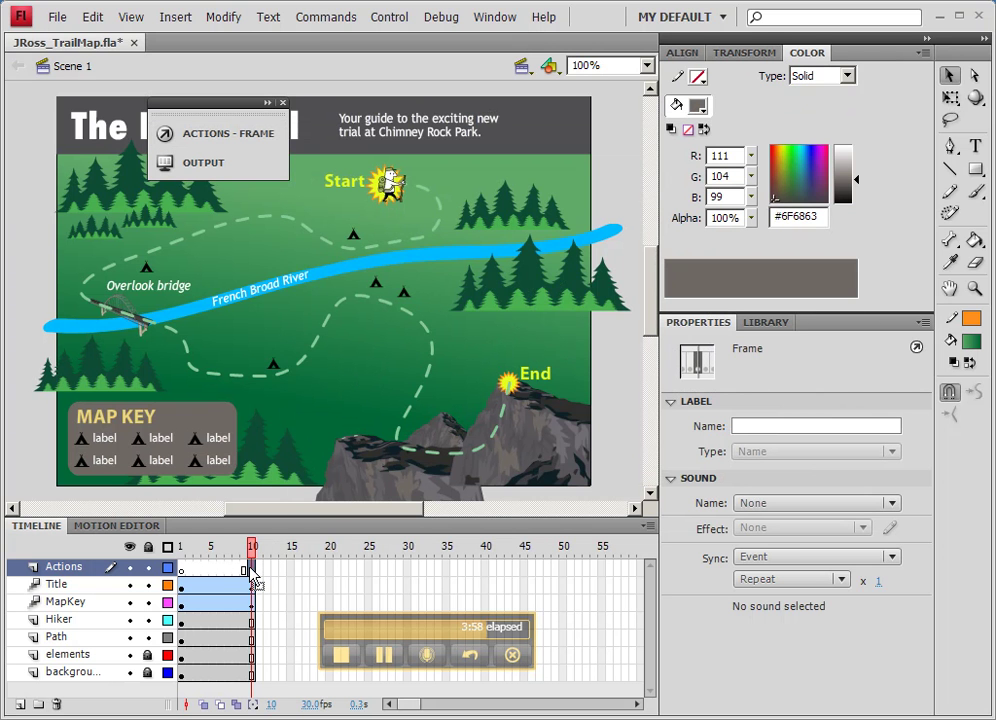
{"action": "left_click", "coordinate": [226, 137]}
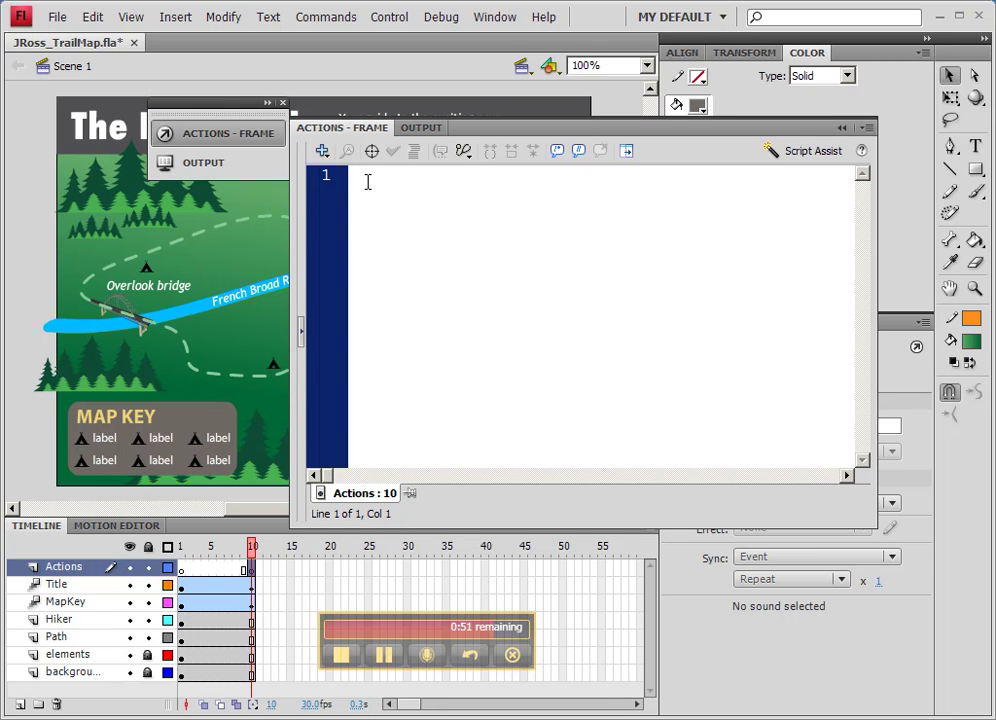
{"action": "type", "text": "s"}
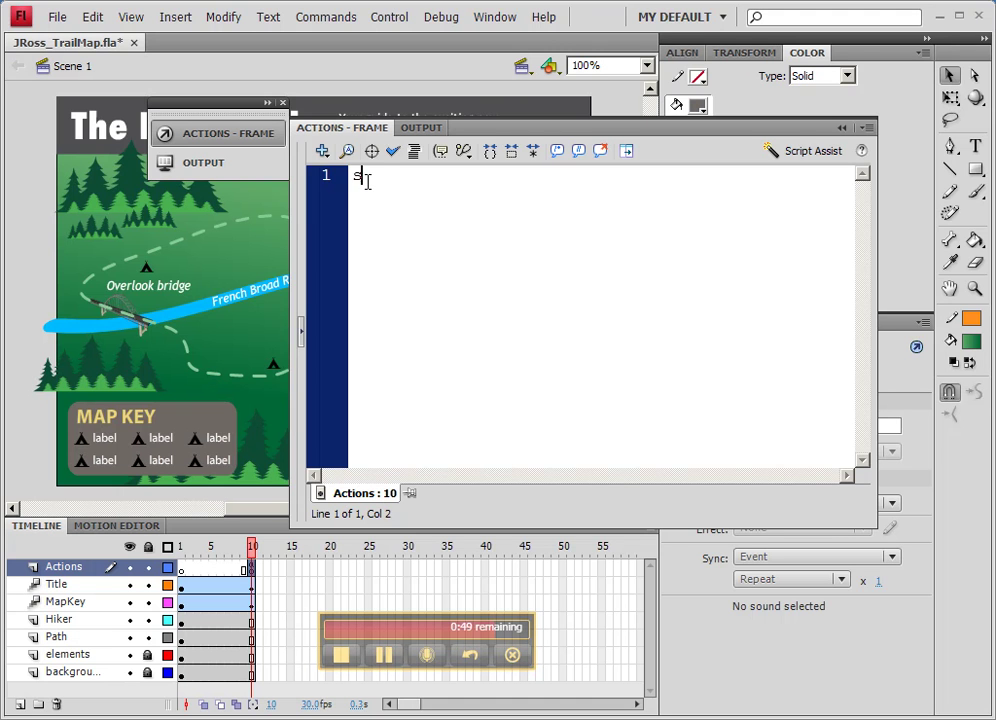
{"action": "type", "text": "top();"}
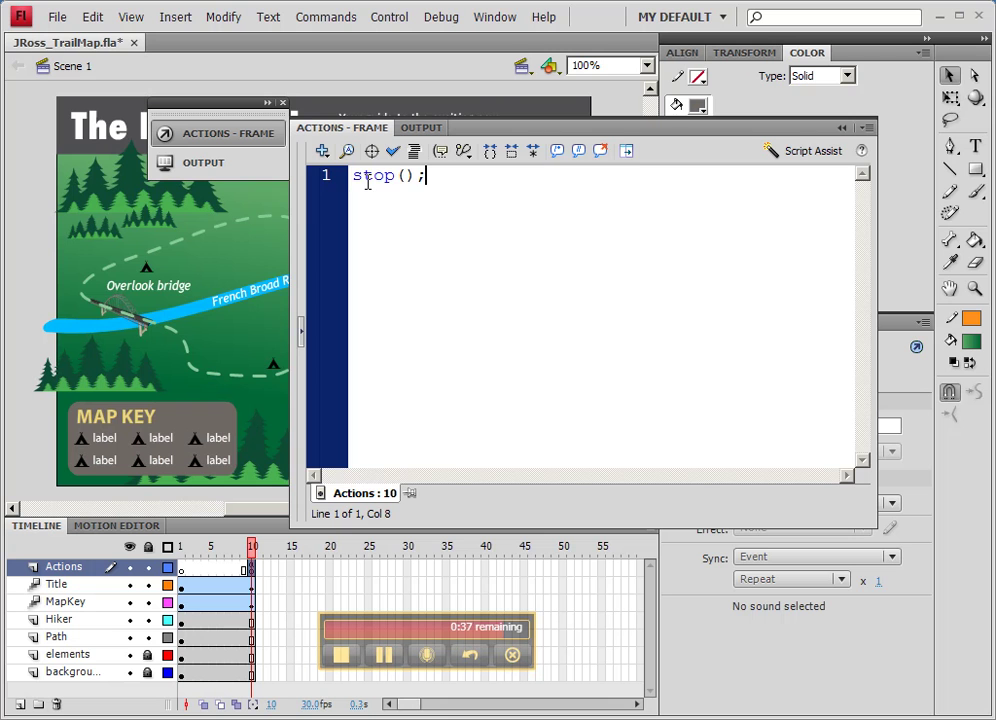
{"action": "left_click_drag", "start_coordinate": [351, 176], "coordinate": [405, 178]}
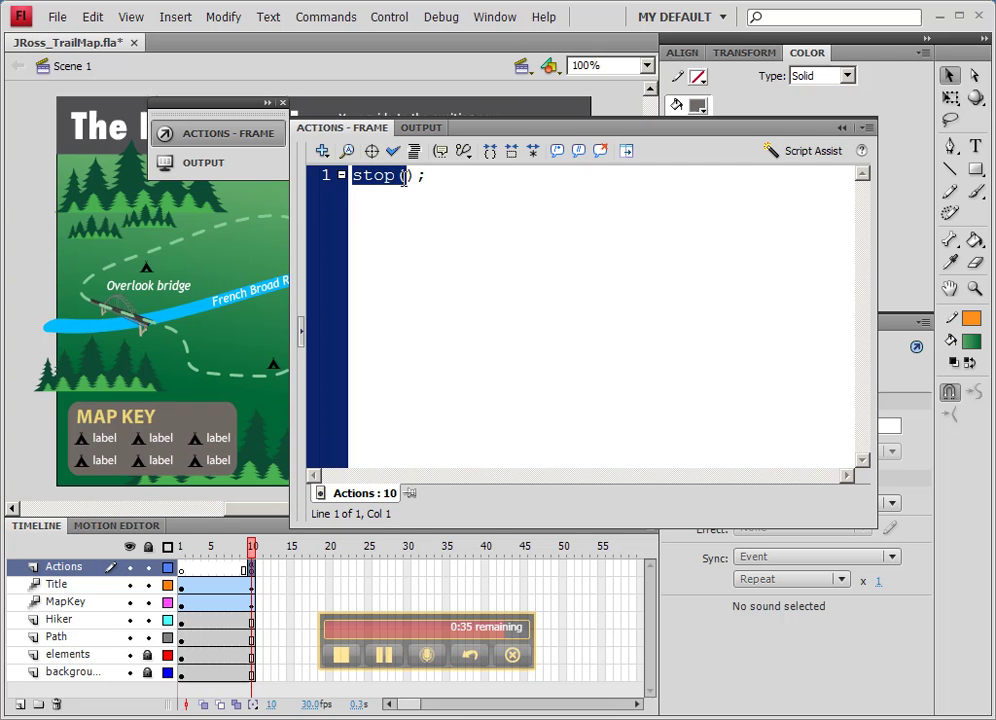
Deselect the code and run Control > Test Movie to export and play the SWF
{"action": "left_click", "coordinate": [391, 200]}
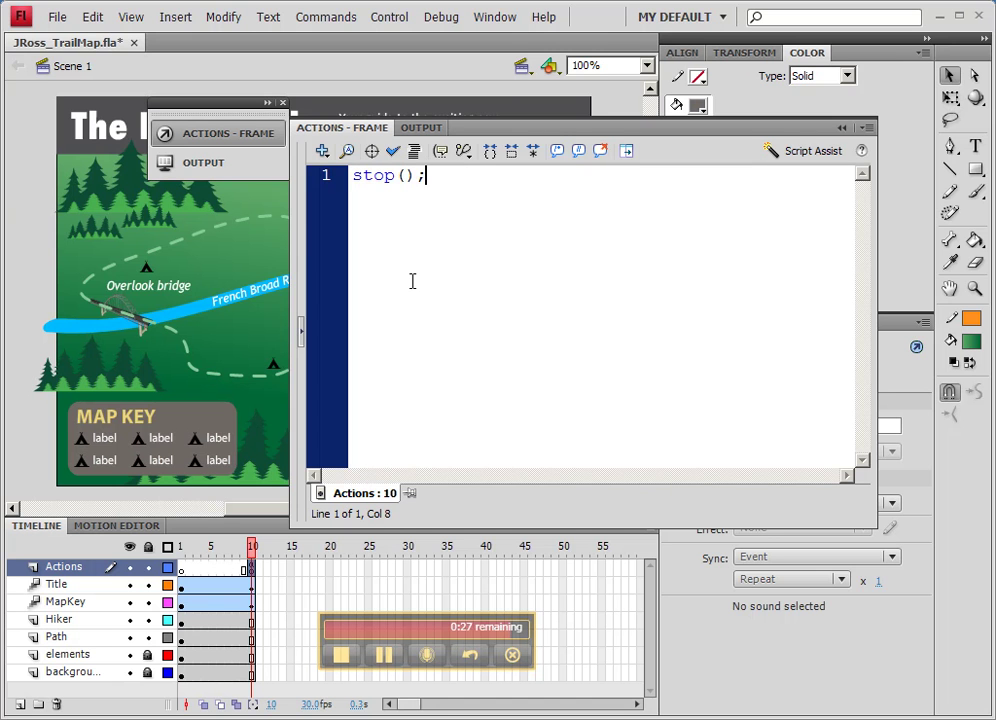
{"action": "left_click", "coordinate": [386, 18]}
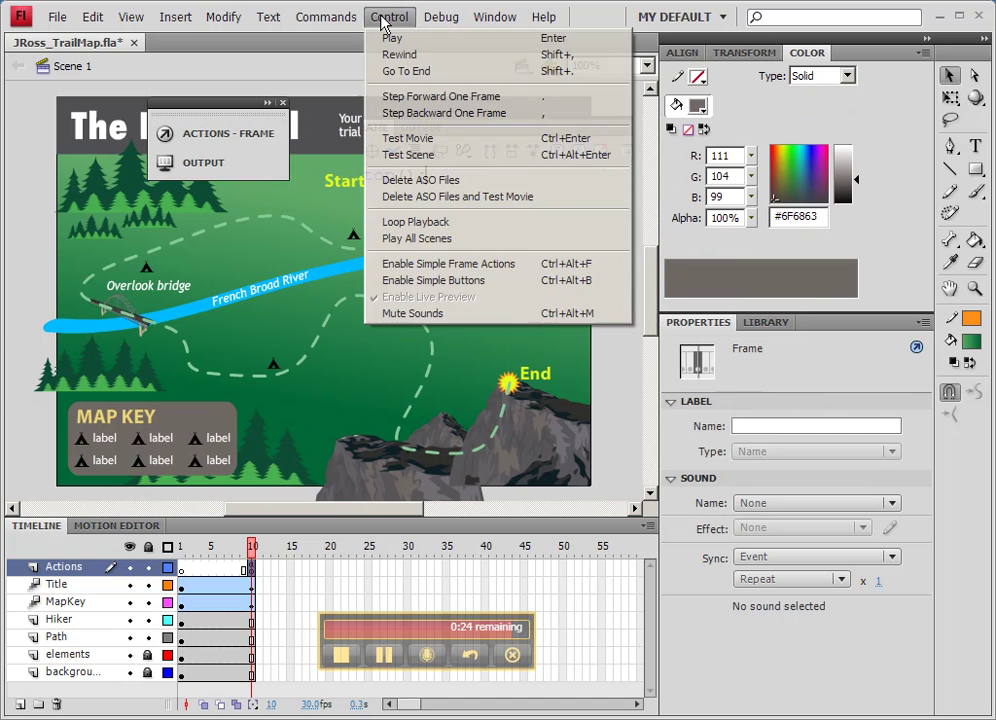
{"action": "left_click", "coordinate": [429, 139]}
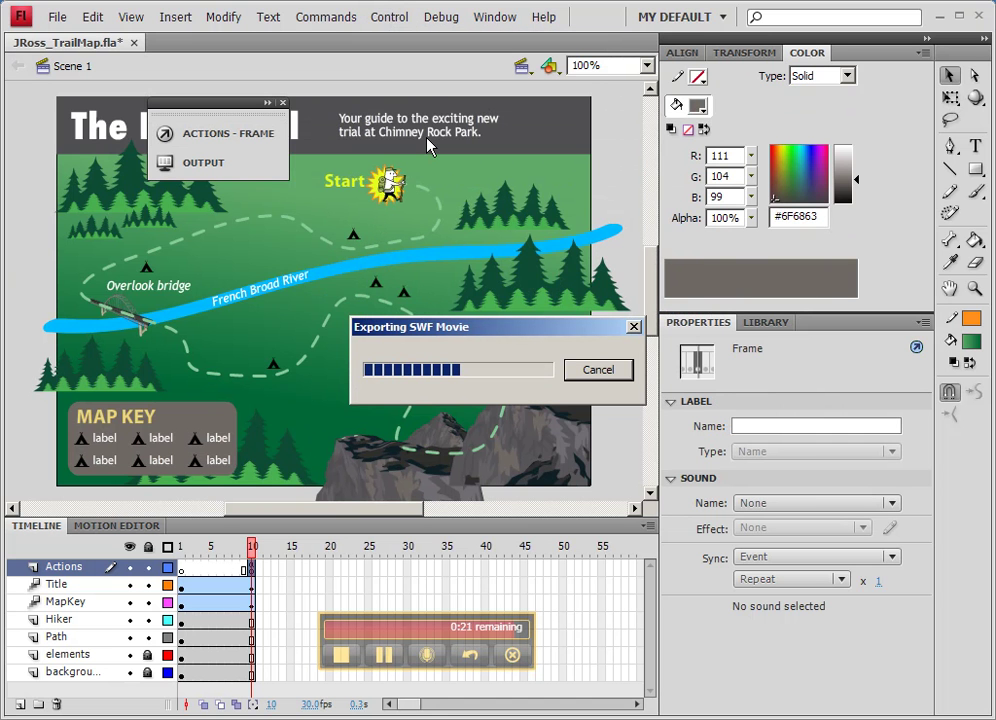